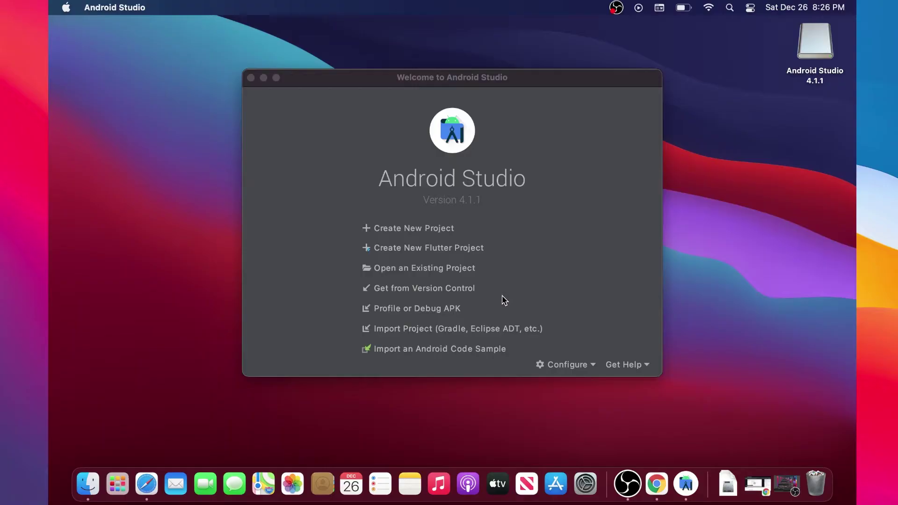
# From the Welcome screen, start a new Flutter project with Flutter Application selected
pyautogui.click(418, 251)
pyautogui.click(418, 251)
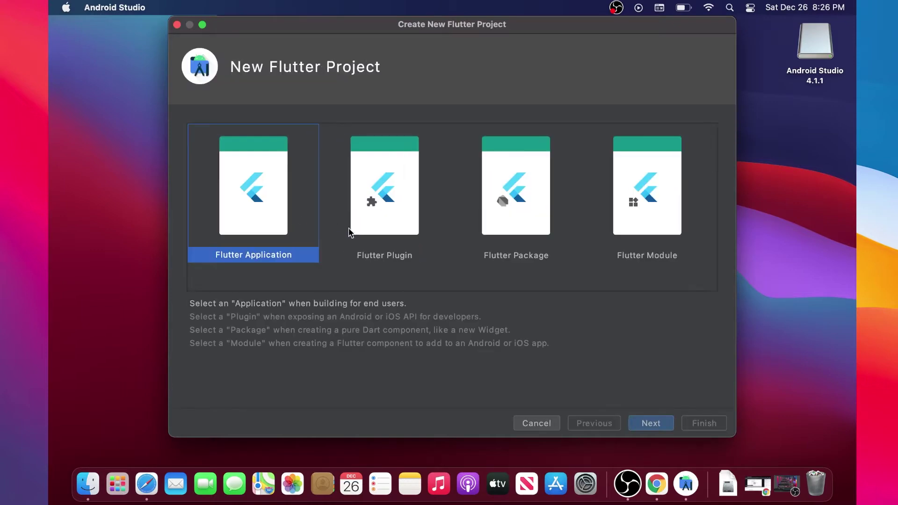
# Set the Flutter SDK path to /Users/macbook/FlutterDev/flutter for project flutter_app_testing
pyautogui.click(650, 423)
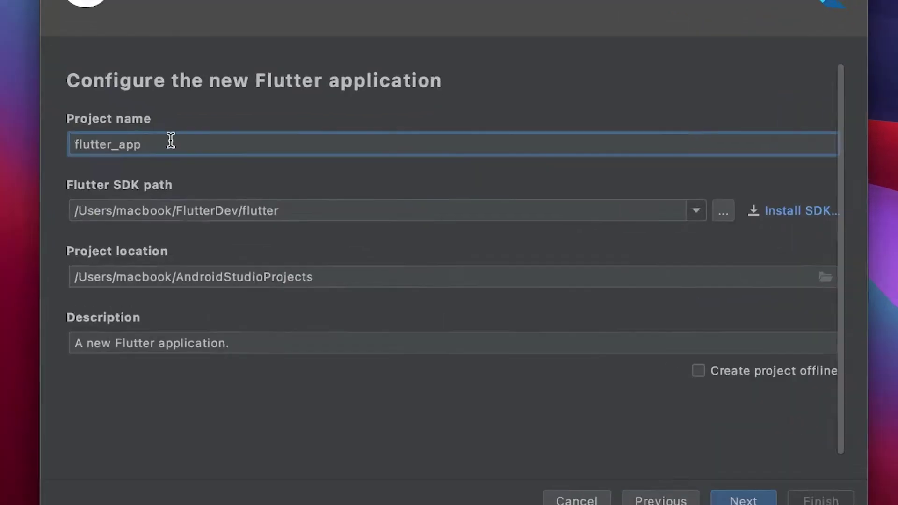
pyautogui.write('_test')
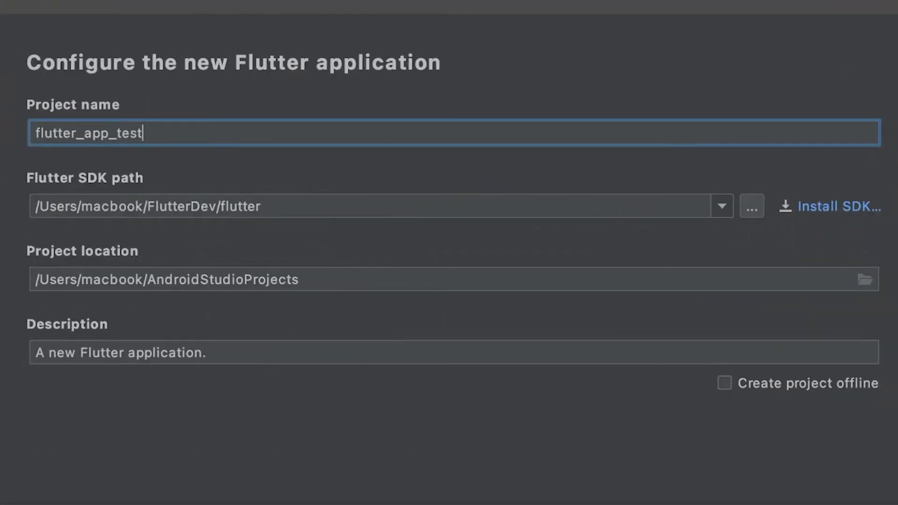
pyautogui.write('ing')
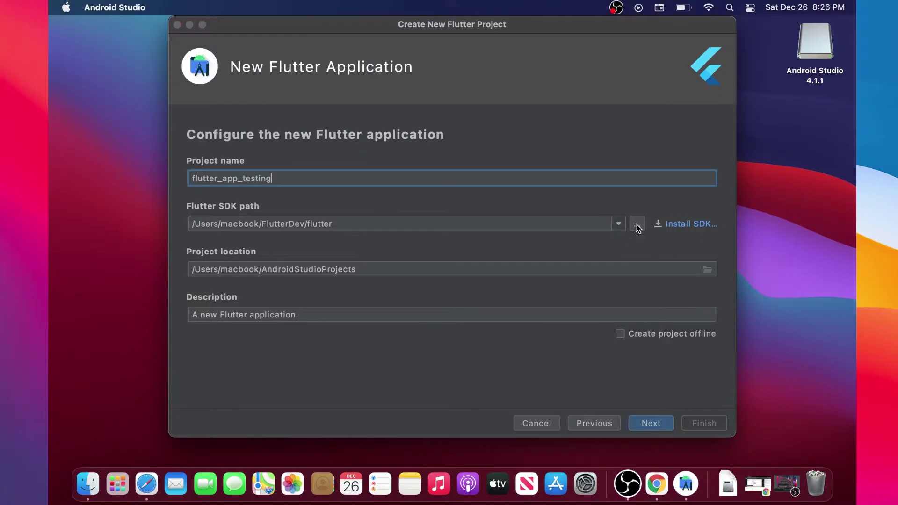
pyautogui.click(636, 223)
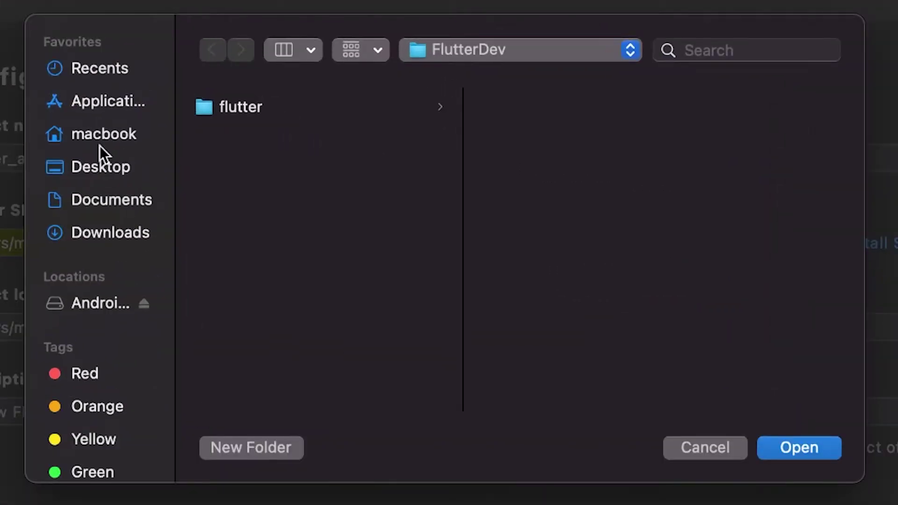
pyautogui.click(95, 130)
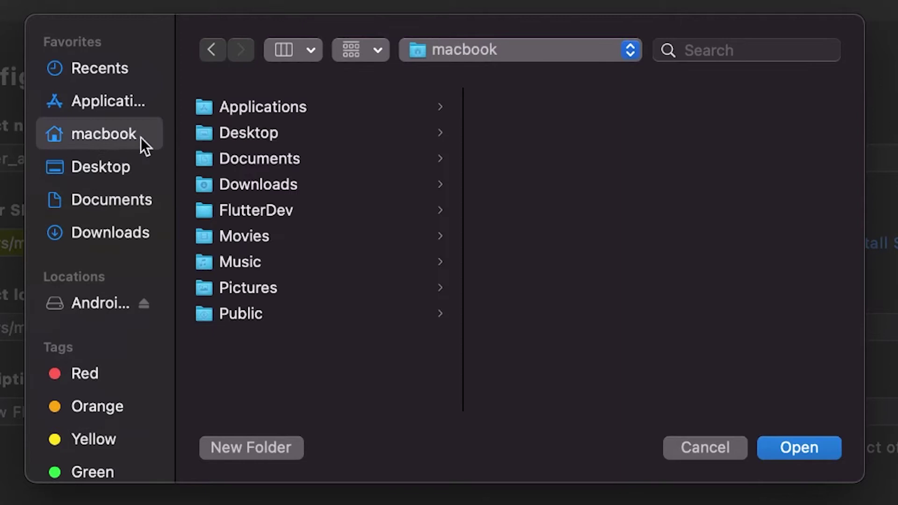
pyautogui.click(235, 210)
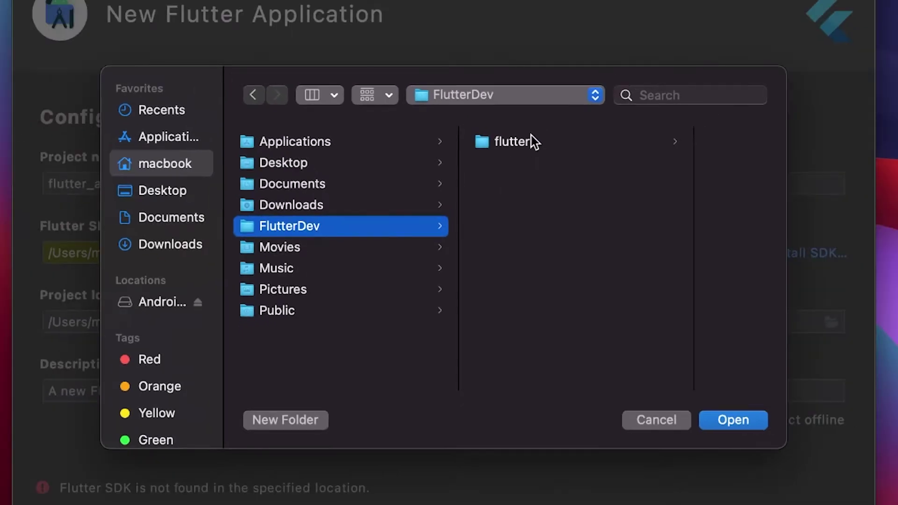
pyautogui.click(518, 143)
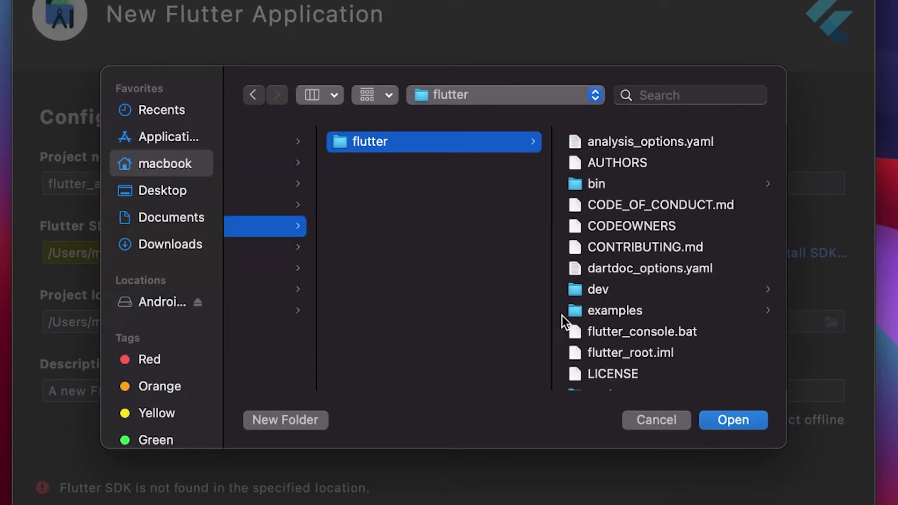
pyautogui.click(733, 419)
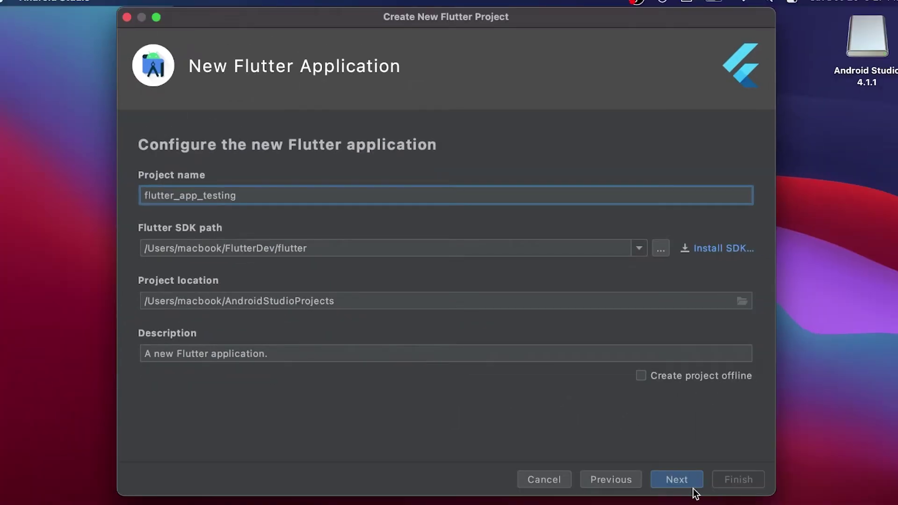
# Keep package name com.example.flutterapptesting and finish creating the project
pyautogui.click(684, 483)
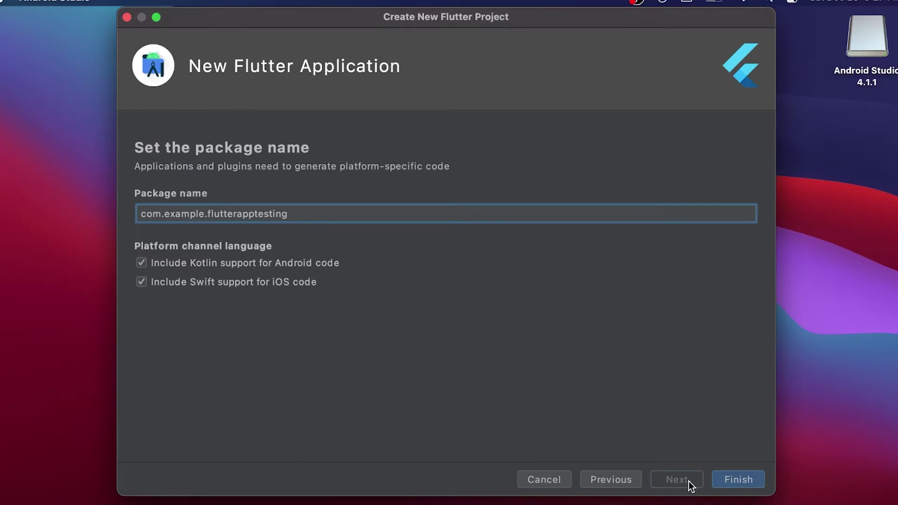
pyautogui.click(730, 481)
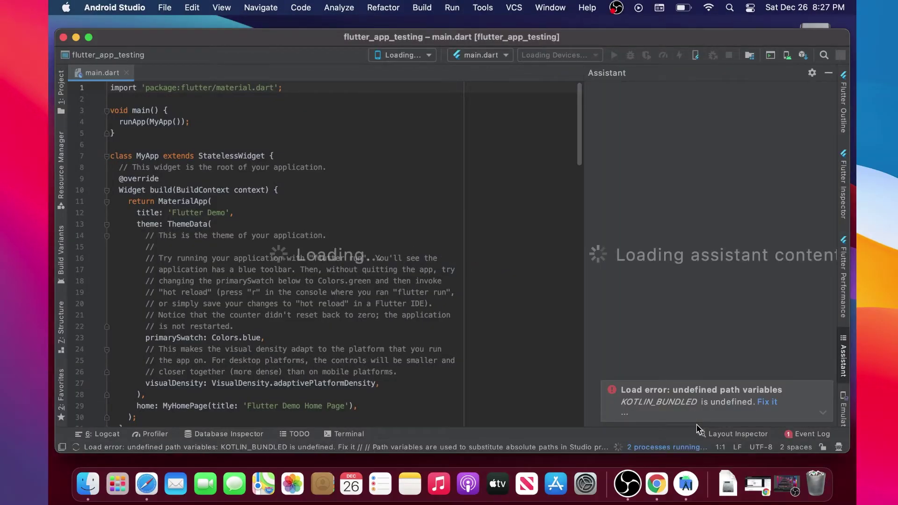
# Fix the path variable load error, close What's New, maximize the window, and open AVD Manager
pyautogui.click(770, 404)
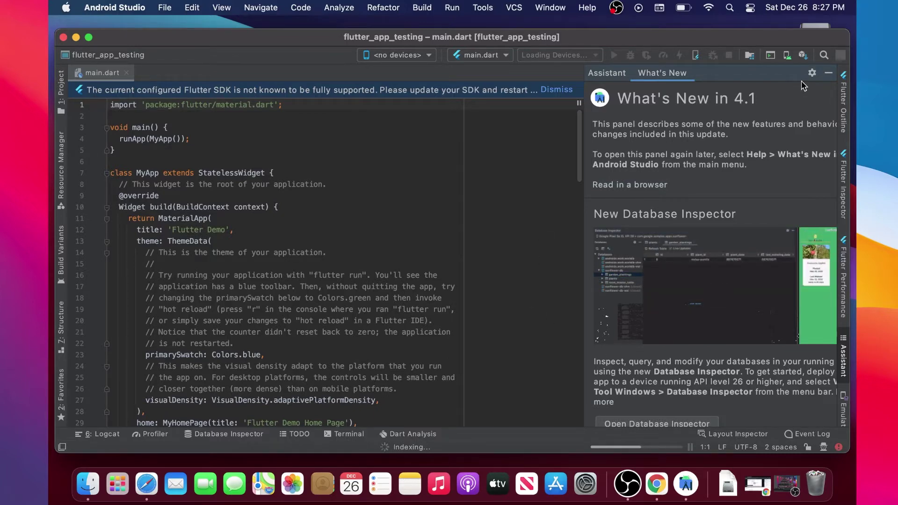
pyautogui.click(828, 73)
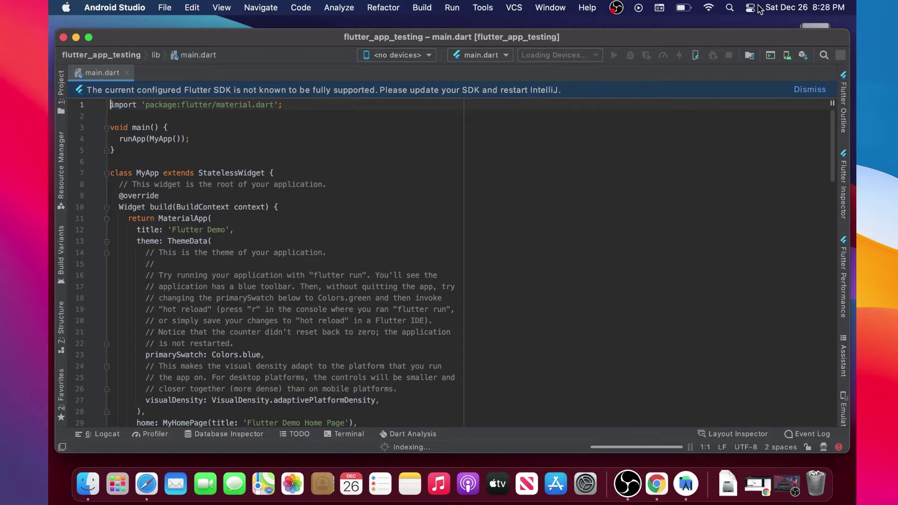
pyautogui.doubleClick(742, 36)
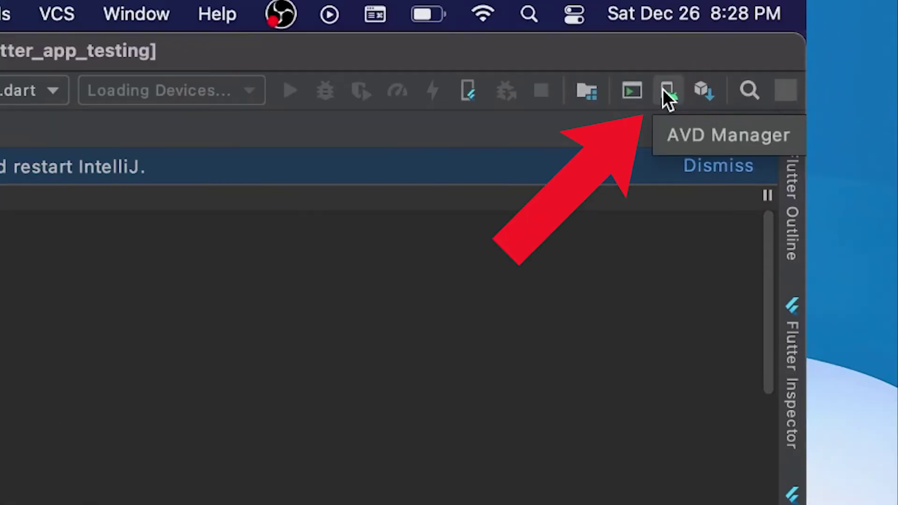
pyautogui.click(663, 89)
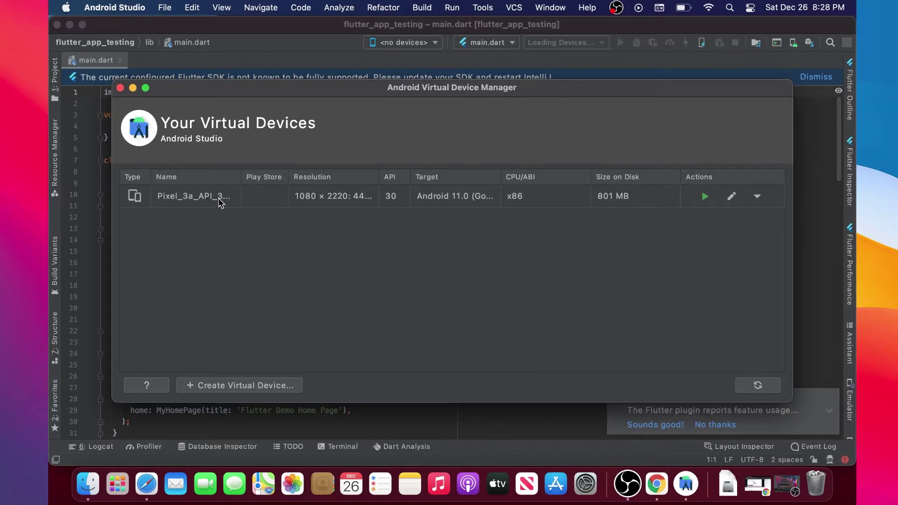
# Widen the Name column to reveal Pixel_3a_API_30_x86 in full
pyautogui.doubleClick(239, 195)
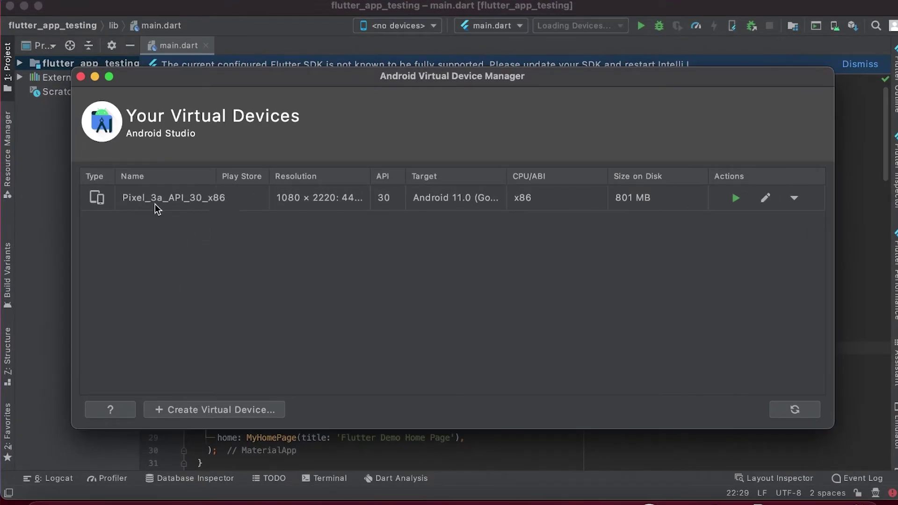
# Create a new virtual device using Pixel 4 phone hardware
pyautogui.click(194, 416)
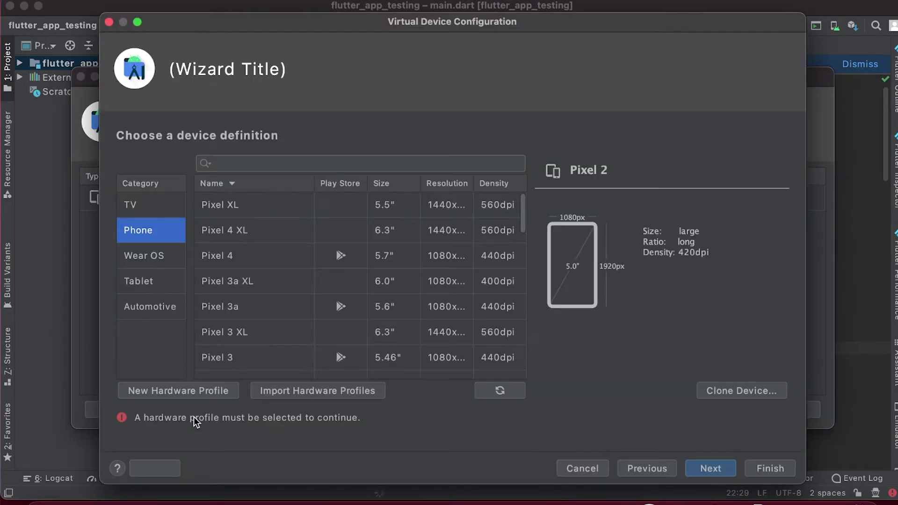
pyautogui.click(222, 259)
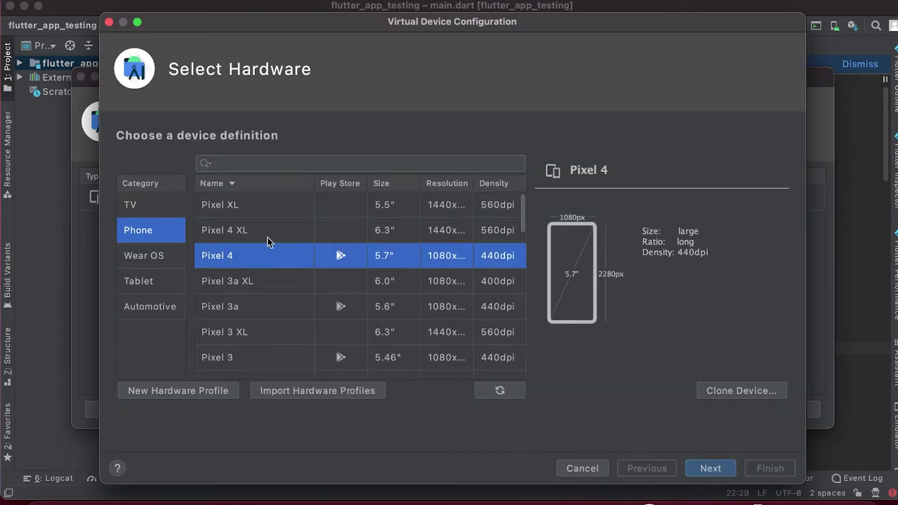
pyautogui.click(713, 467)
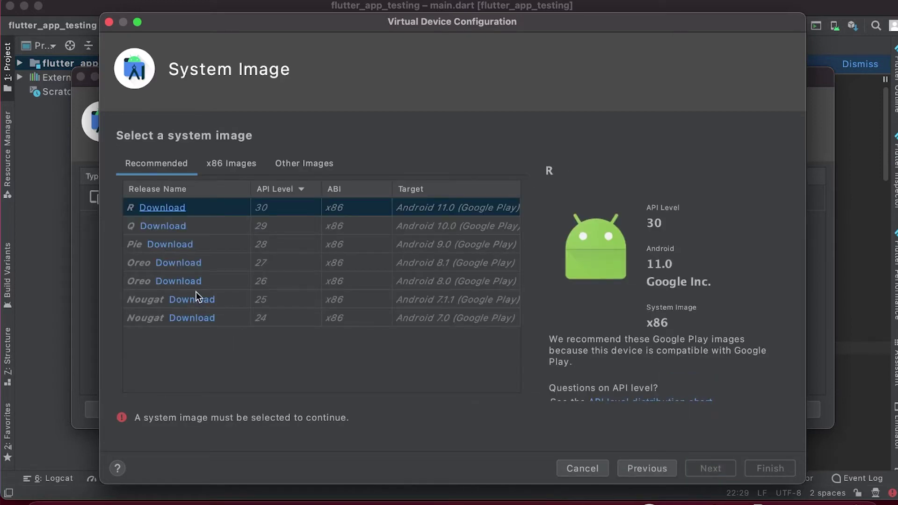
# Download and install the Android 11 R (API 30, x86) image after accepting its license
pyautogui.click(162, 207)
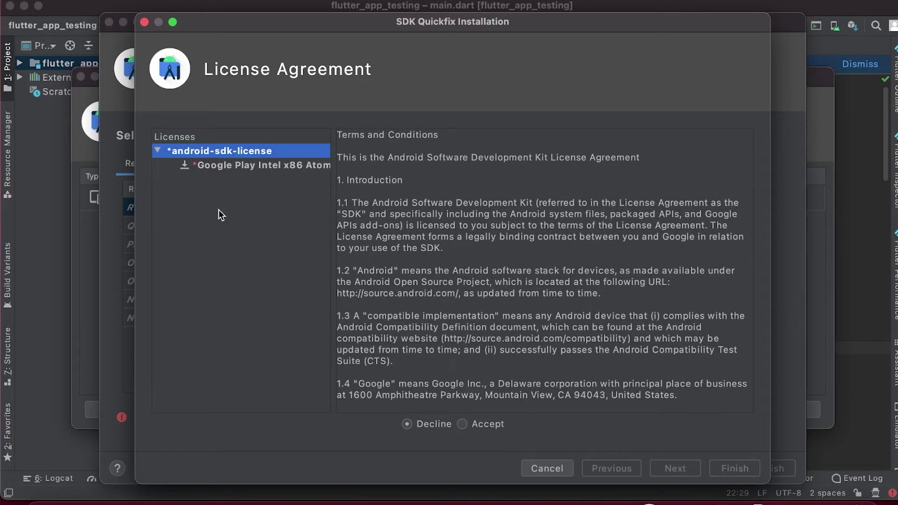
pyautogui.click(462, 425)
pyautogui.click(675, 468)
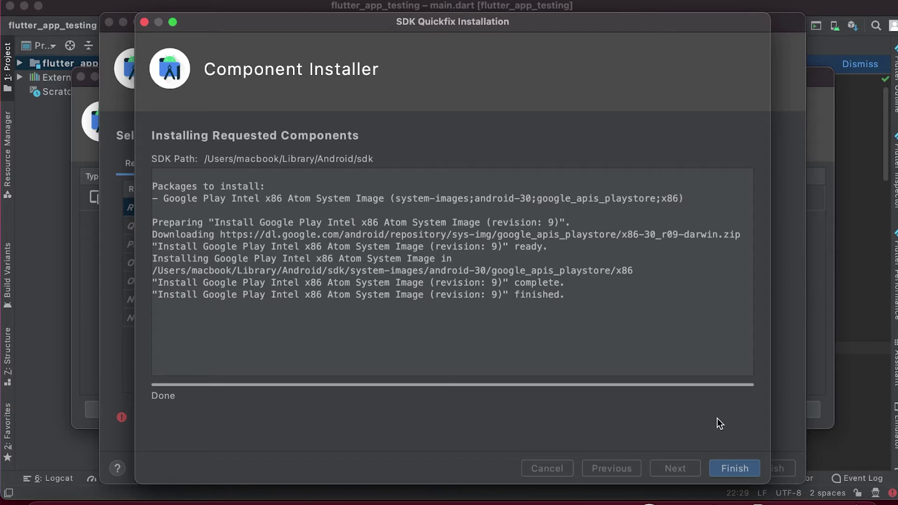
pyautogui.click(730, 468)
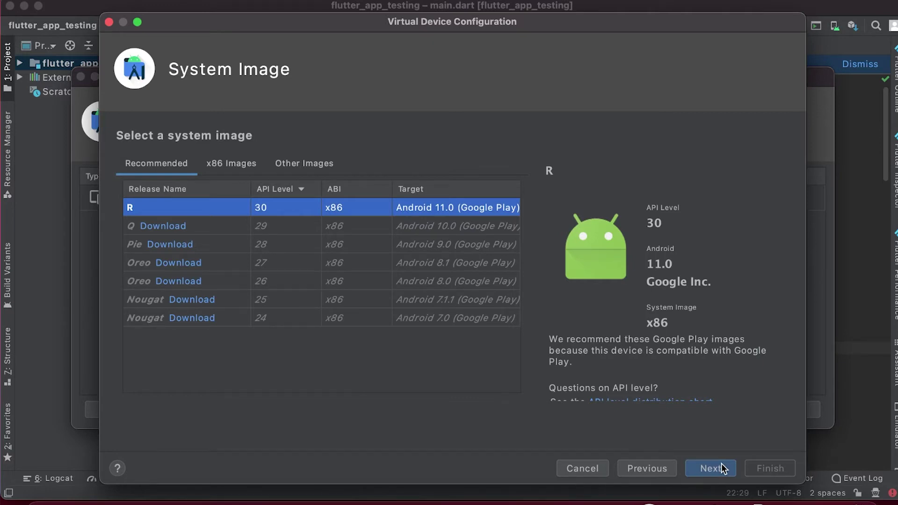
# Finish the device as Pixel 4 API 30 in portrait orientation
pyautogui.click(723, 468)
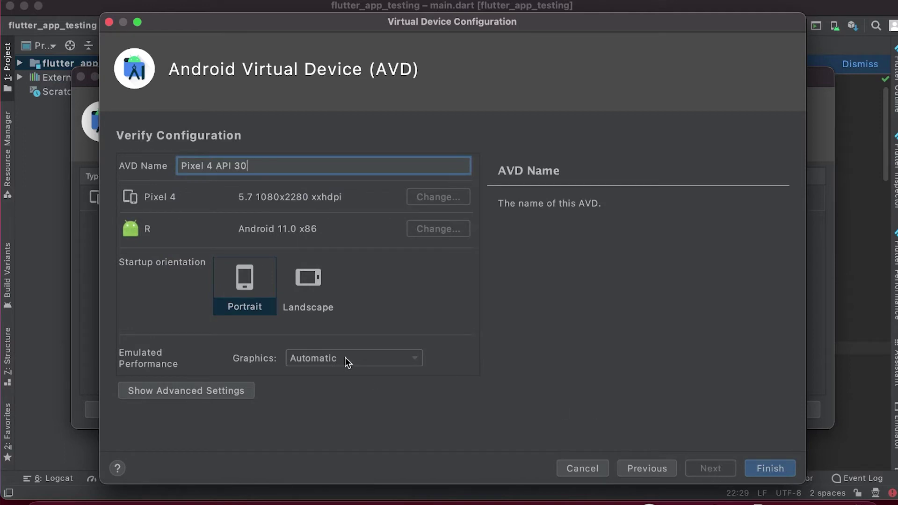
pyautogui.click(760, 465)
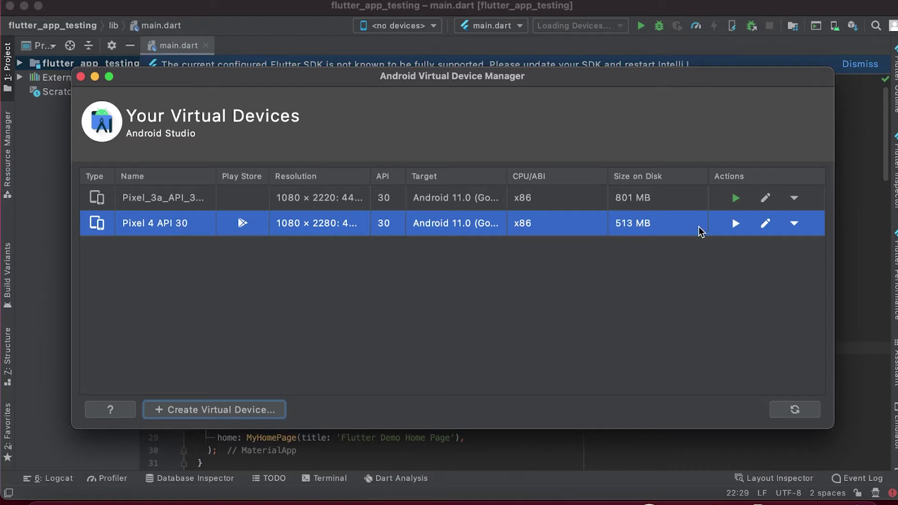
# Launch the Pixel 4 API 30 emulator, dismissing the adb error and microphone prompt
pyautogui.click(736, 224)
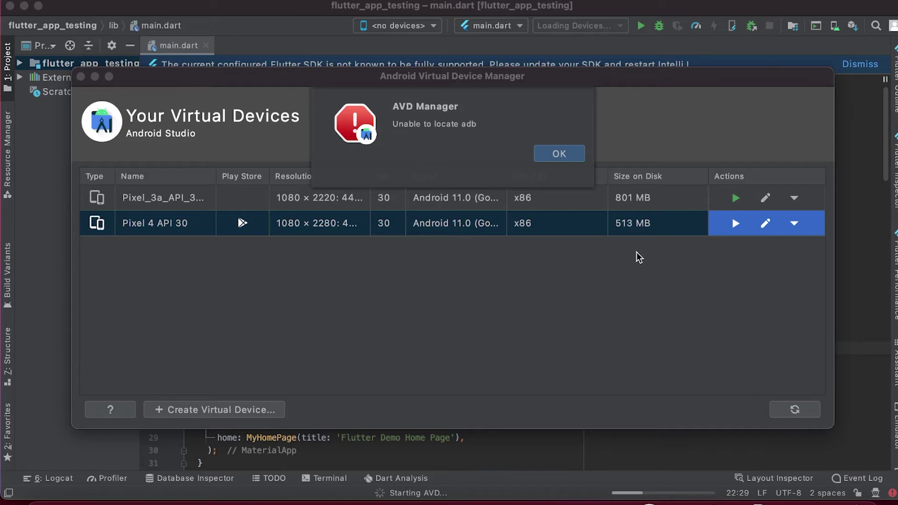
pyautogui.click(558, 153)
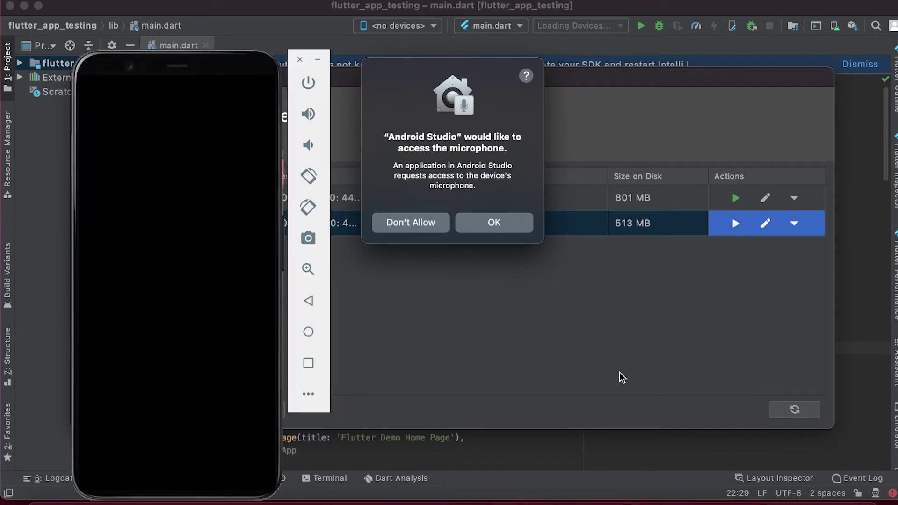
pyautogui.click(492, 225)
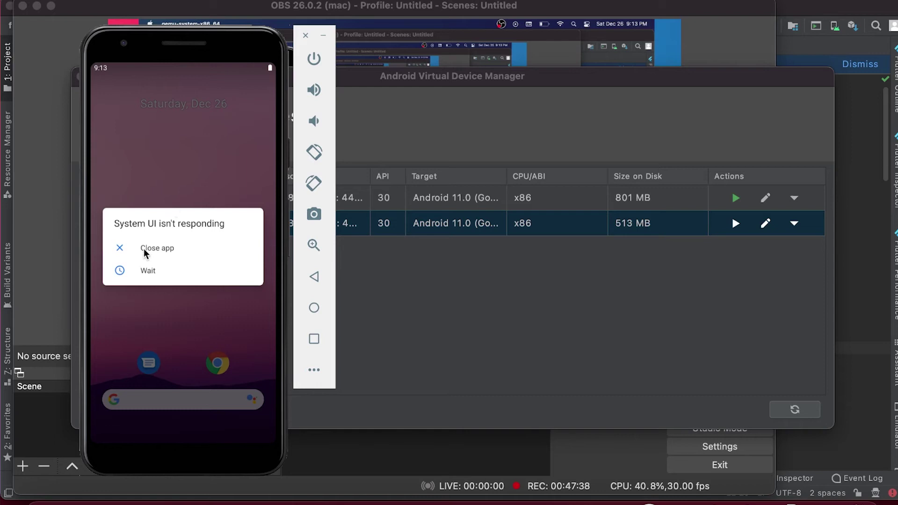
# Close the unresponsive System UI app in the emulator
pyautogui.click(160, 249)
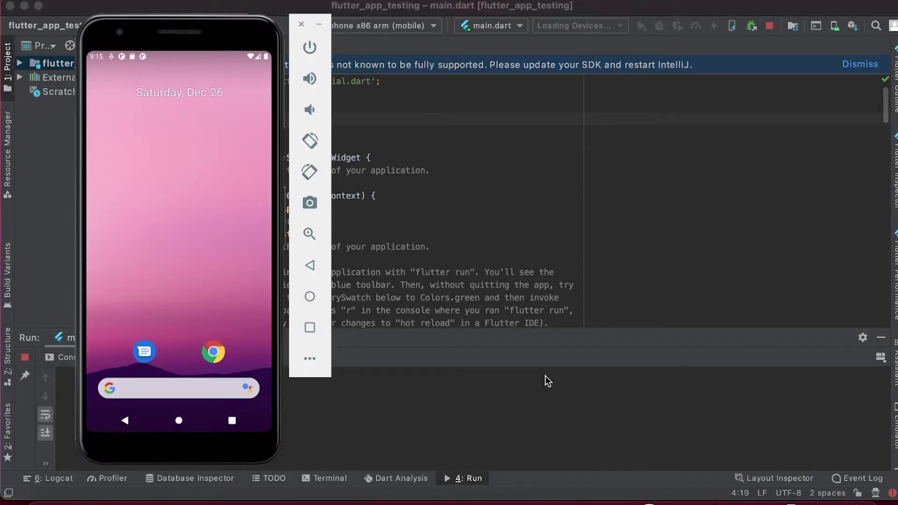
# Bump the demo app's counter to 3, then shut down the Pixel emulator
pyautogui.moveTo(164, 41); pyautogui.dragTo(167, 48)
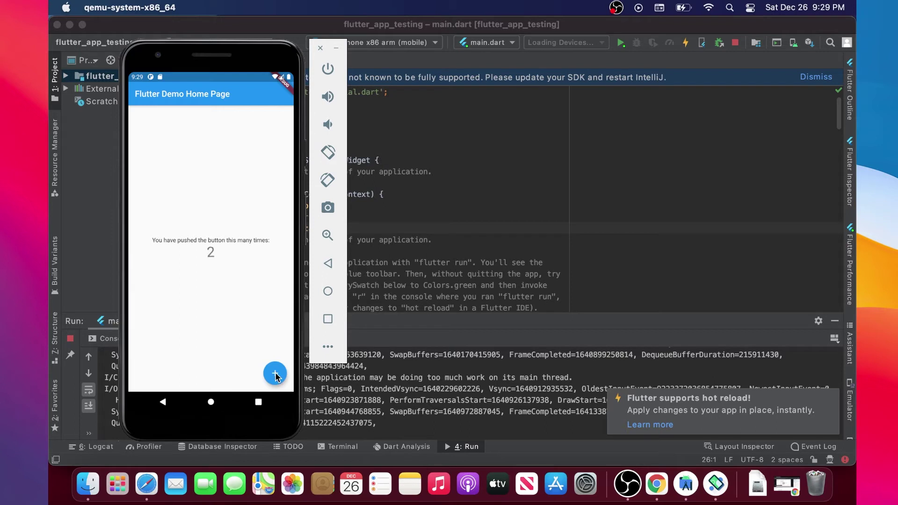
pyautogui.click(277, 376)
pyautogui.click(320, 49)
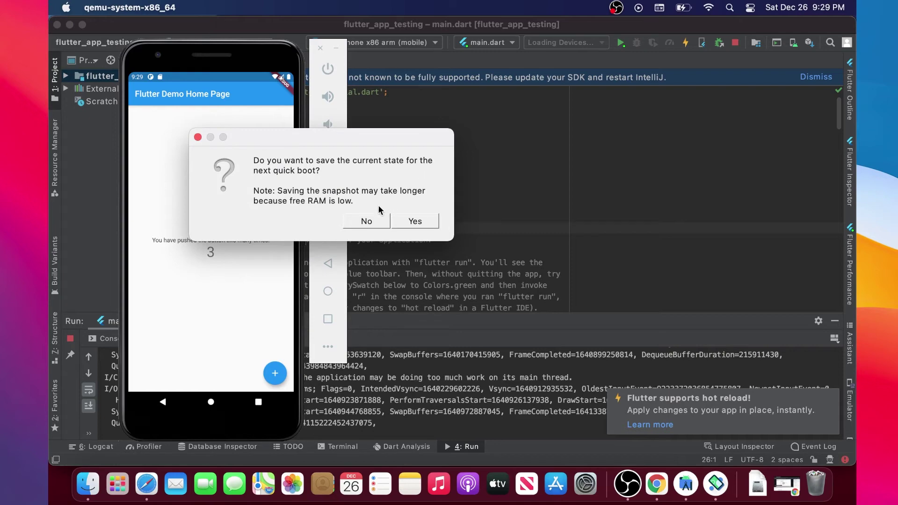
# Decline saving the emulator's quick-boot state and quit Android Studio
pyautogui.click(367, 221)
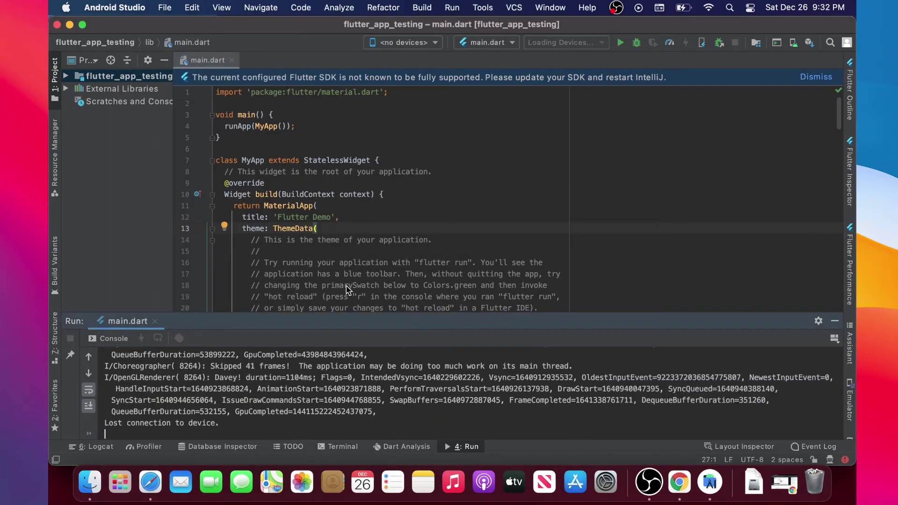
pyautogui.click(438, 268)
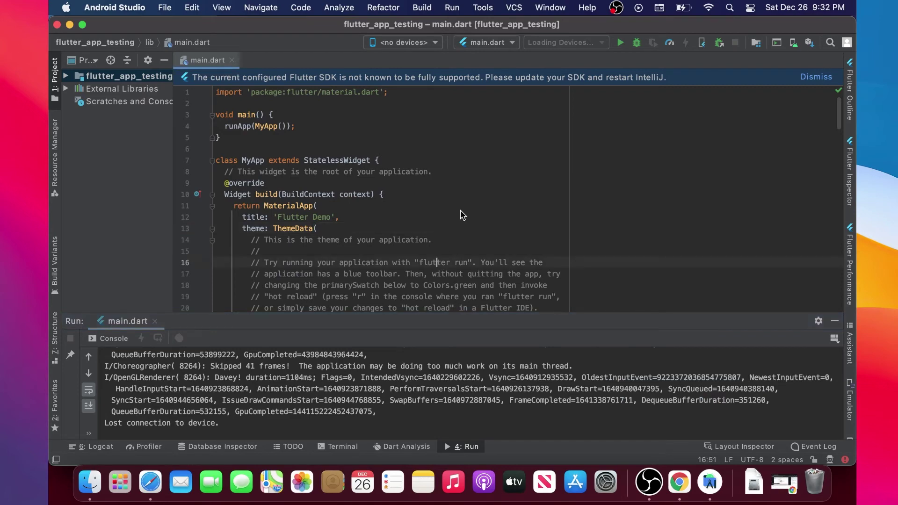
pyautogui.click(57, 25)
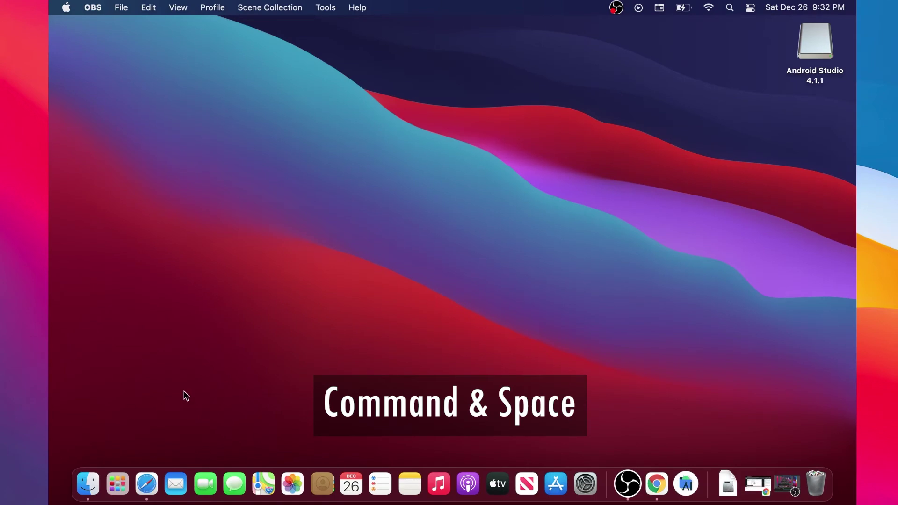
# Launch Terminal from Spotlight and run flutter doctor, which flags 4 issue categories
pyautogui.press('super+space')
pyautogui.write('ter')
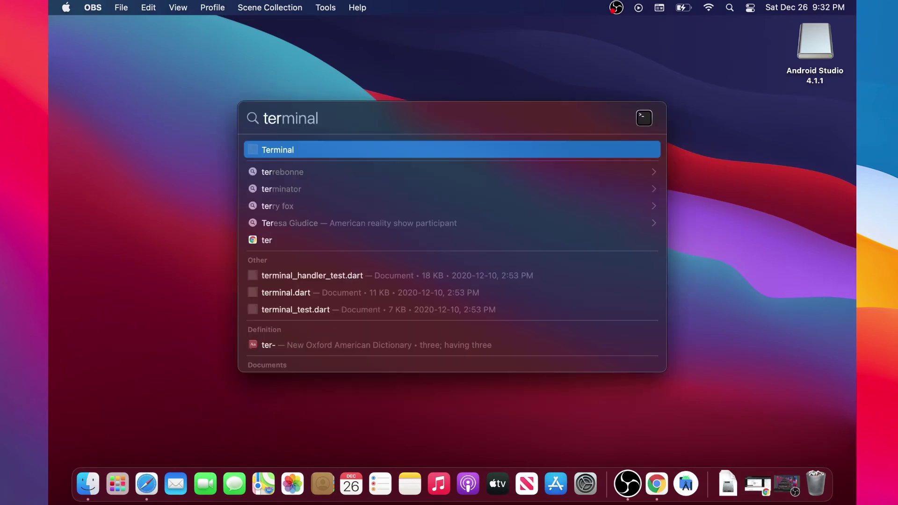
pyautogui.press('Return')
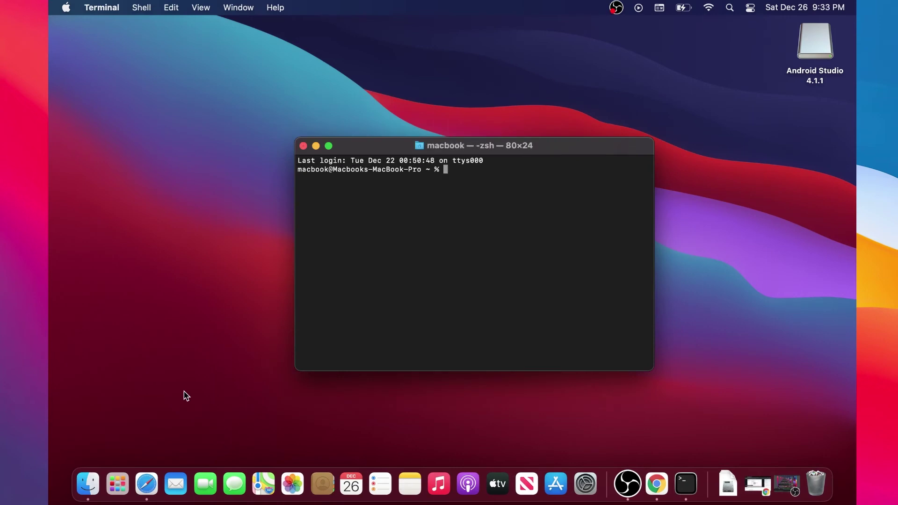
pyautogui.write('flu')
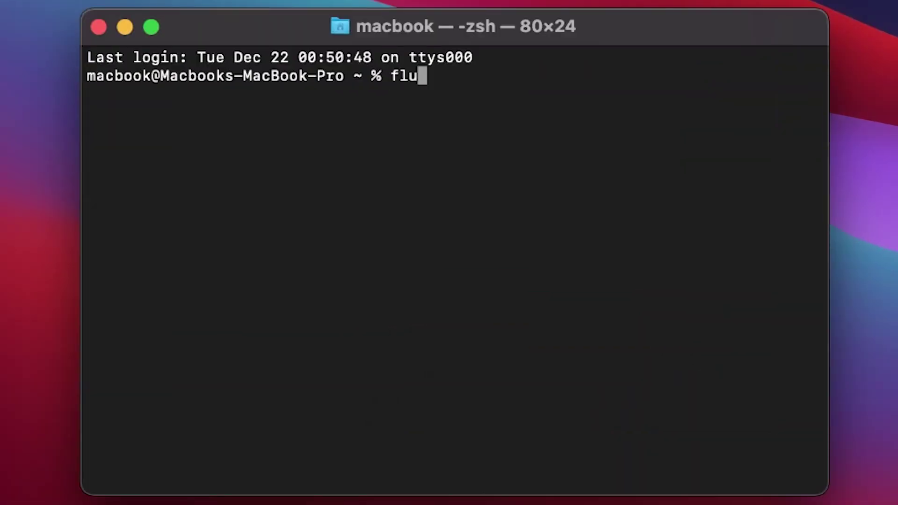
pyautogui.write('tter doctor')
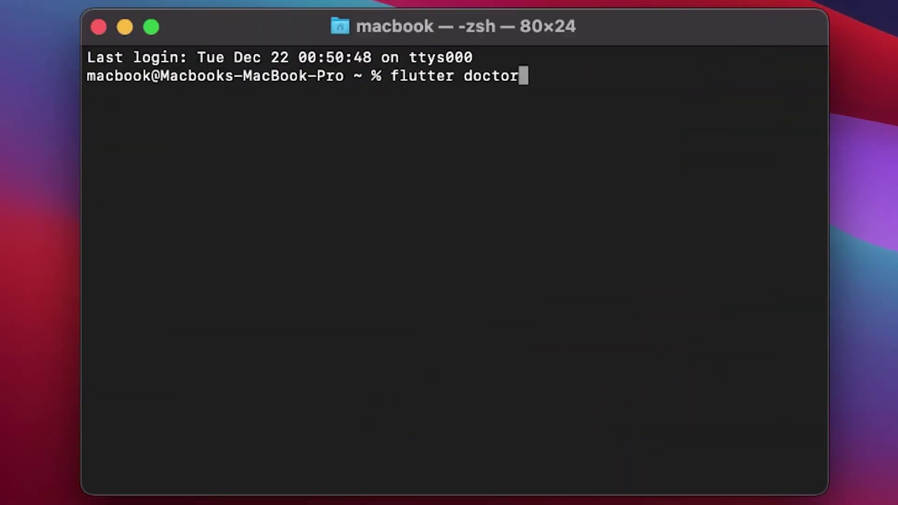
pyautogui.press('Return')
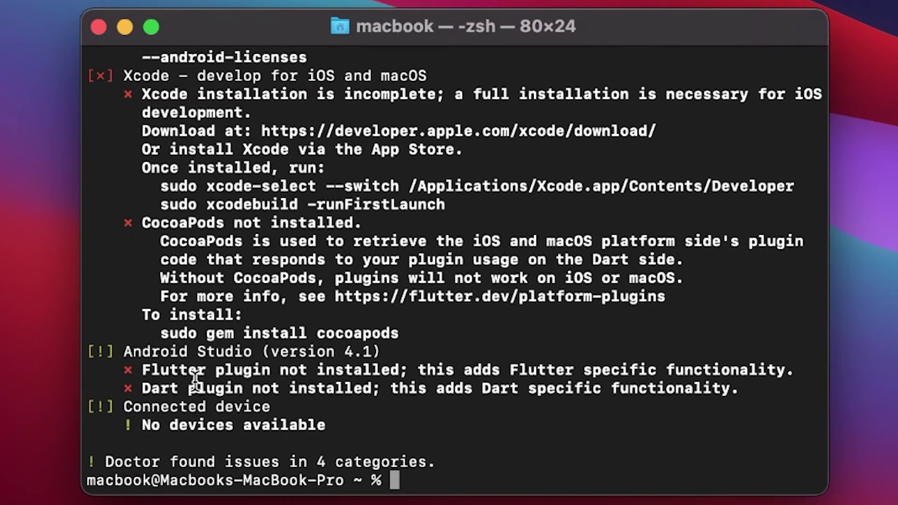
pyautogui.scroll(3, 219, 374)
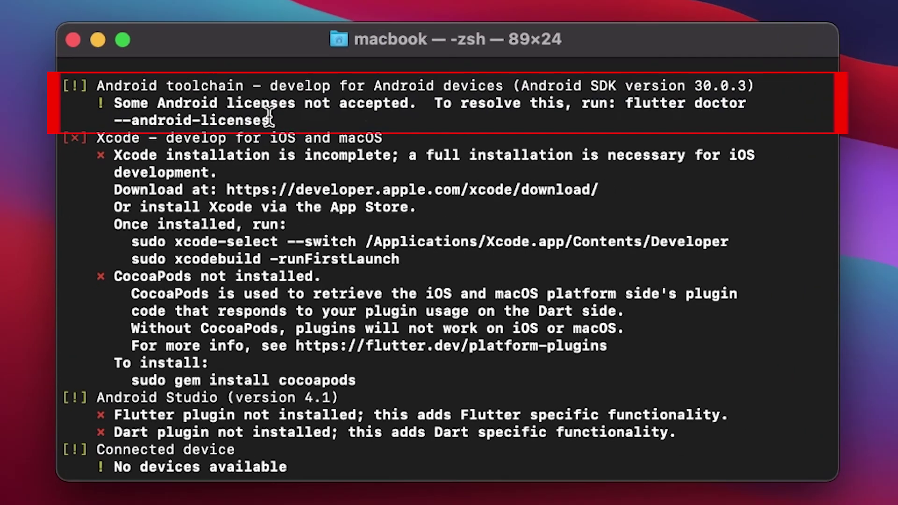
# Paste the suggested flutter doctor --android-licenses command at the prompt, removing the extra spaces
pyautogui.moveTo(272, 119); pyautogui.dragTo(627, 103)
pyautogui.press('super+c')
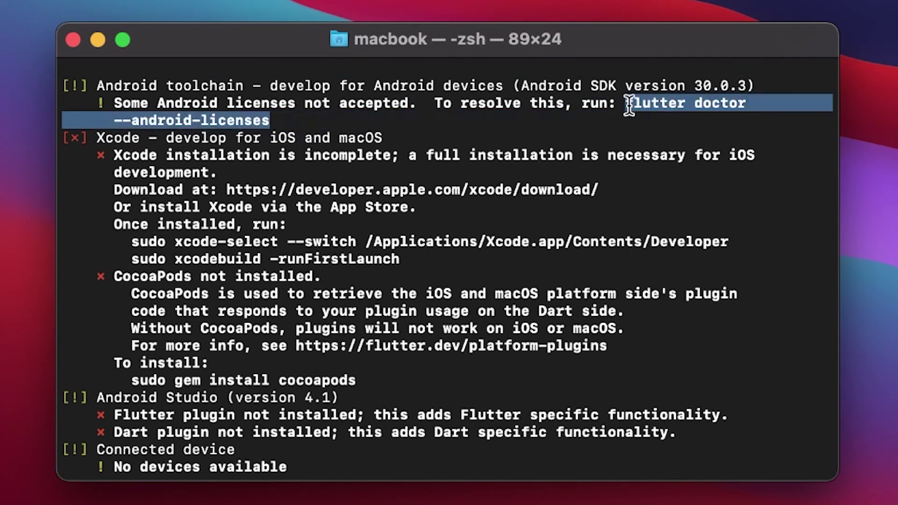
pyautogui.scroll(-3, 576, 274)
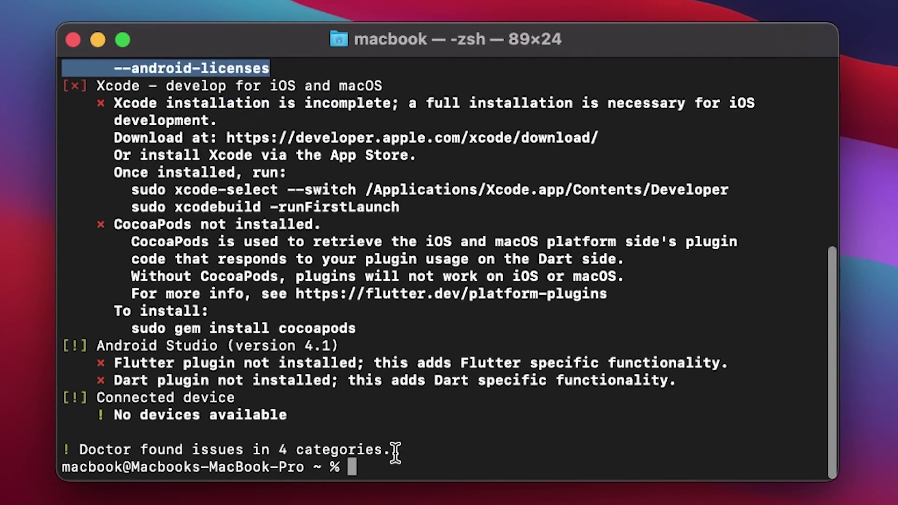
pyautogui.press('super+v')
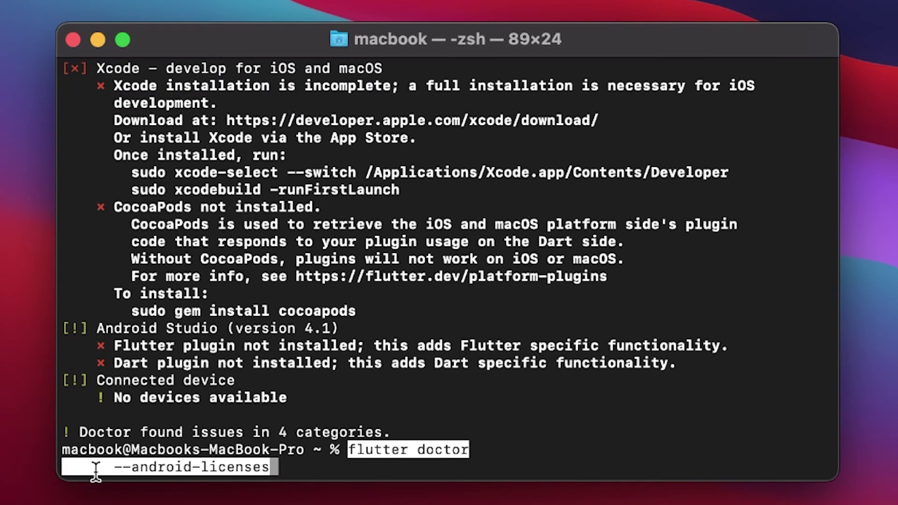
pyautogui.press('Left')
pyautogui.press('Left')
pyautogui.press('Left')
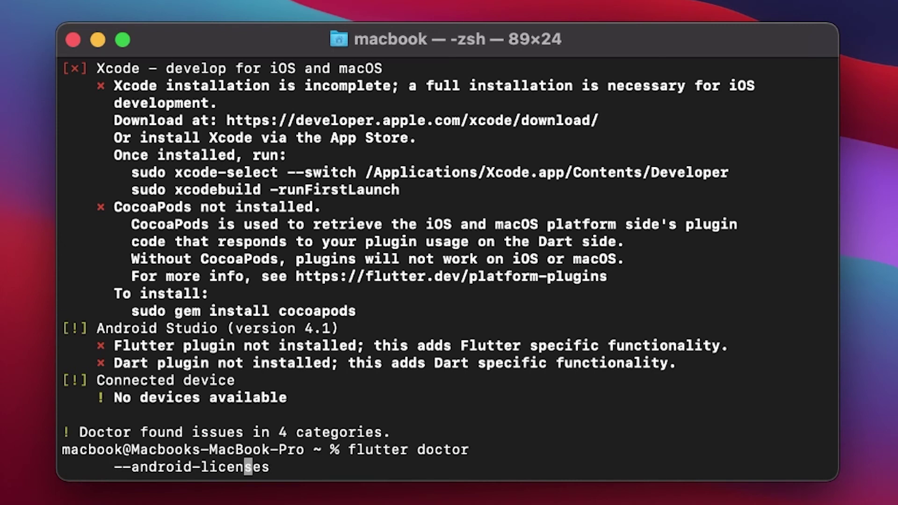
pyautogui.press('Left')
pyautogui.press('Left')
pyautogui.press('Left')
pyautogui.press('Left')
pyautogui.press('Left')
pyautogui.press('Left')
pyautogui.press('Left')
pyautogui.press('Left')
pyautogui.press('Left')
pyautogui.press('Left')
pyautogui.press('Right')
pyautogui.press('Right')
pyautogui.press('Right')
pyautogui.press('BackSpace')
pyautogui.press('BackSpace')
pyautogui.press('BackSpace')
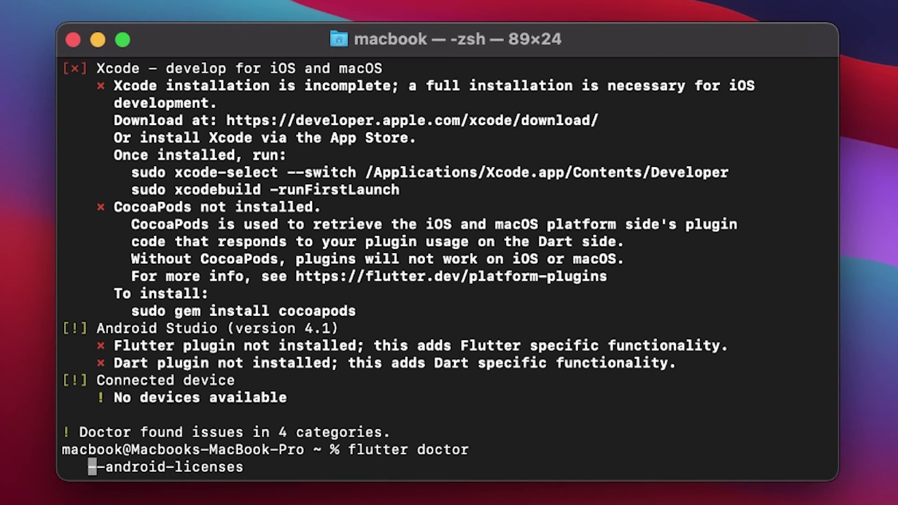
pyautogui.press('BackSpace')
pyautogui.press('BackSpace')
pyautogui.press('BackSpace')
pyautogui.press('BackSpace')
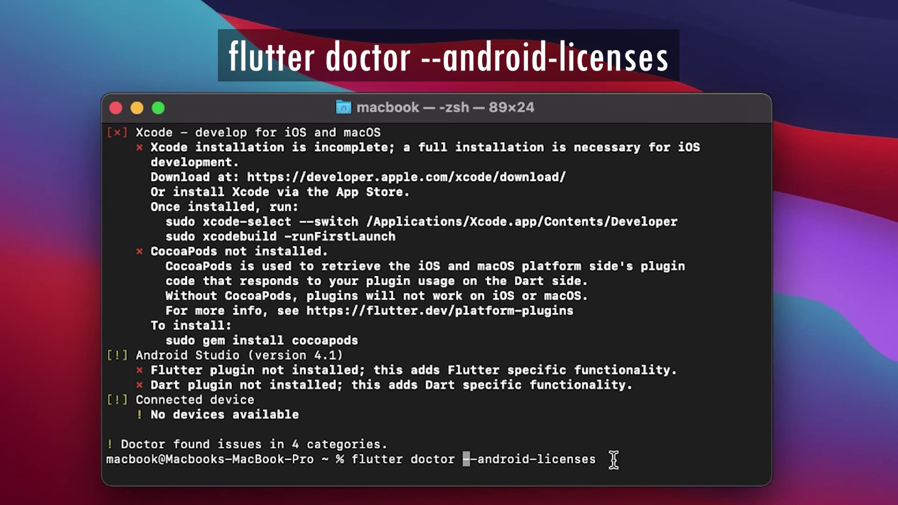
# Run flutter doctor --android-licenses and answer y to review and accept every license
pyautogui.press('Return')
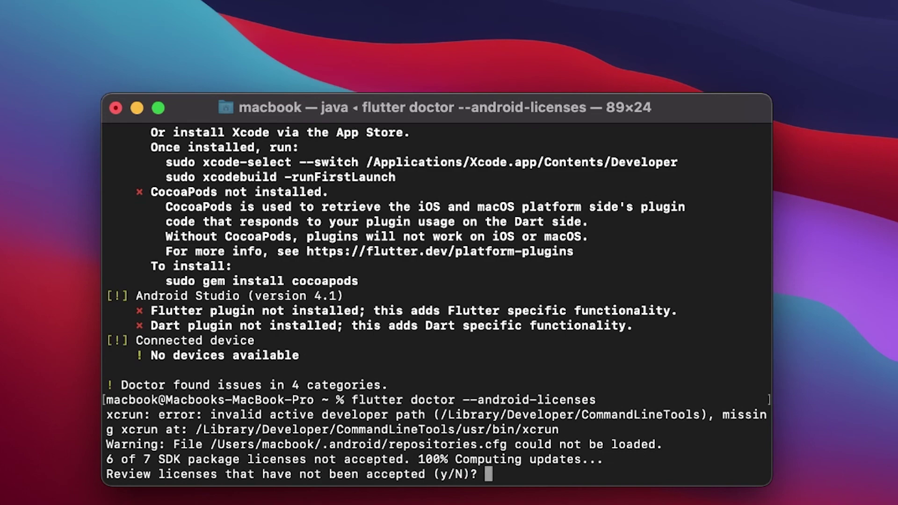
pyautogui.write('y')
pyautogui.press('Return')
pyautogui.write('y')
pyautogui.press('Return')
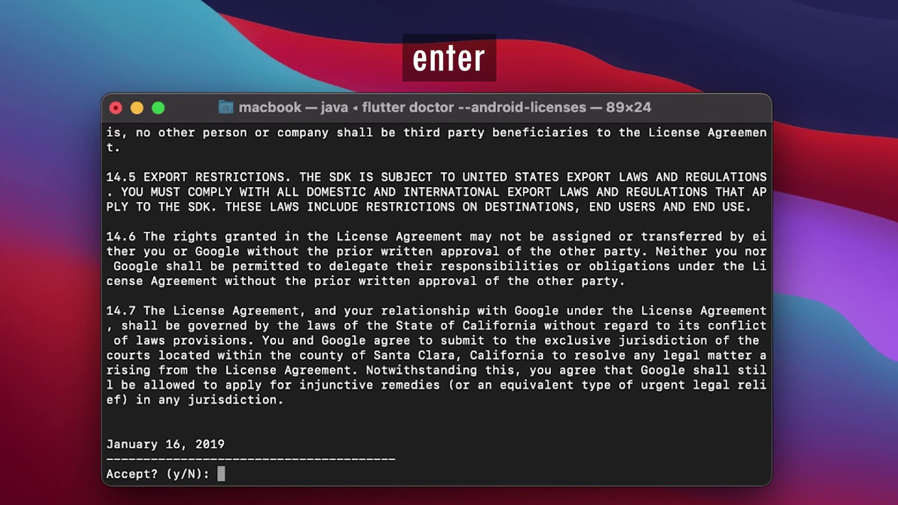
pyautogui.write('y')
pyautogui.press('Return')
pyautogui.write('y')
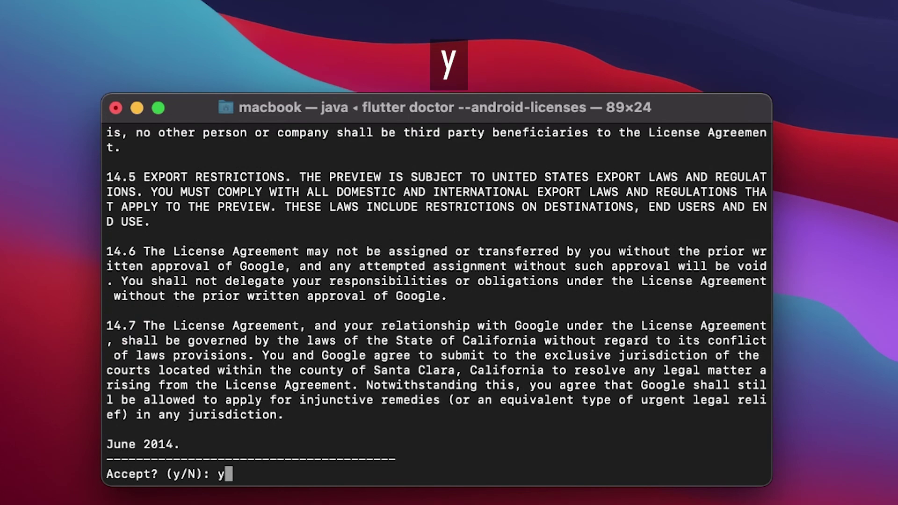
pyautogui.press('Return')
pyautogui.write('y')
pyautogui.press('Return')
pyautogui.write('y')
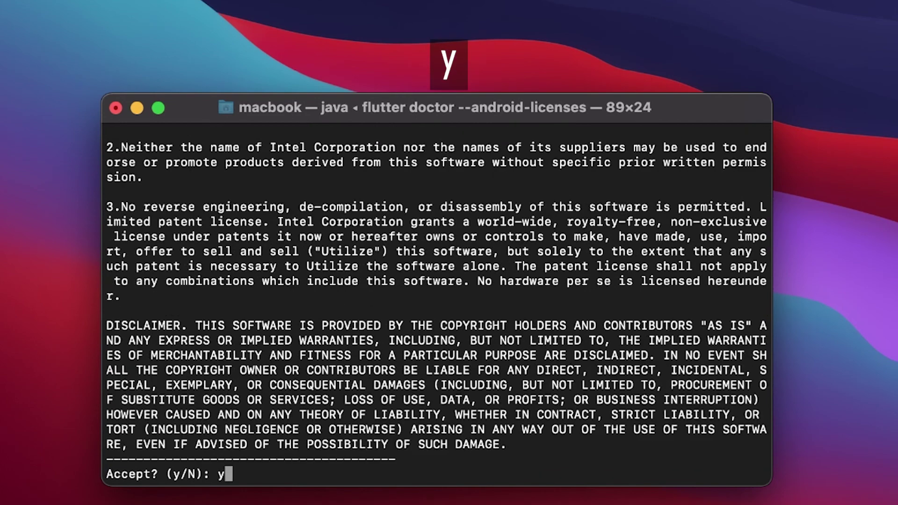
pyautogui.press('Return')
pyautogui.write('yy')
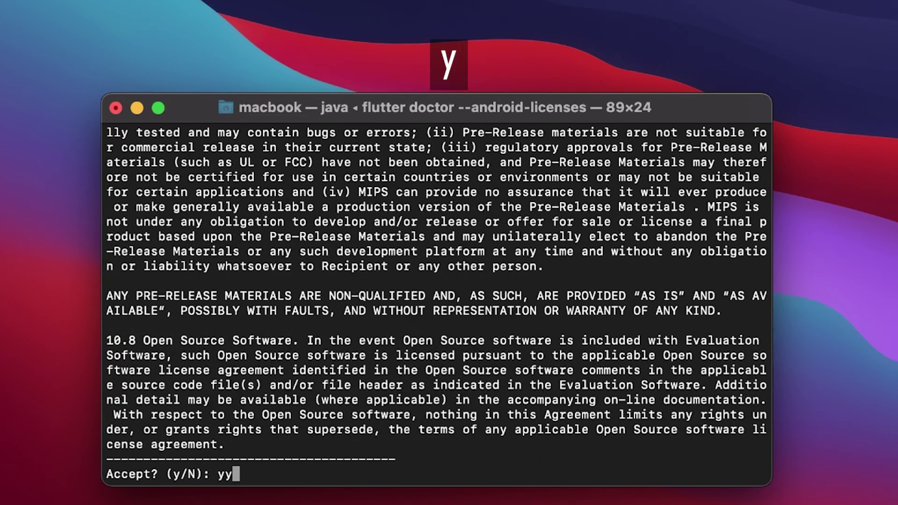
pyautogui.press('BackSpace')
pyautogui.press('Return')
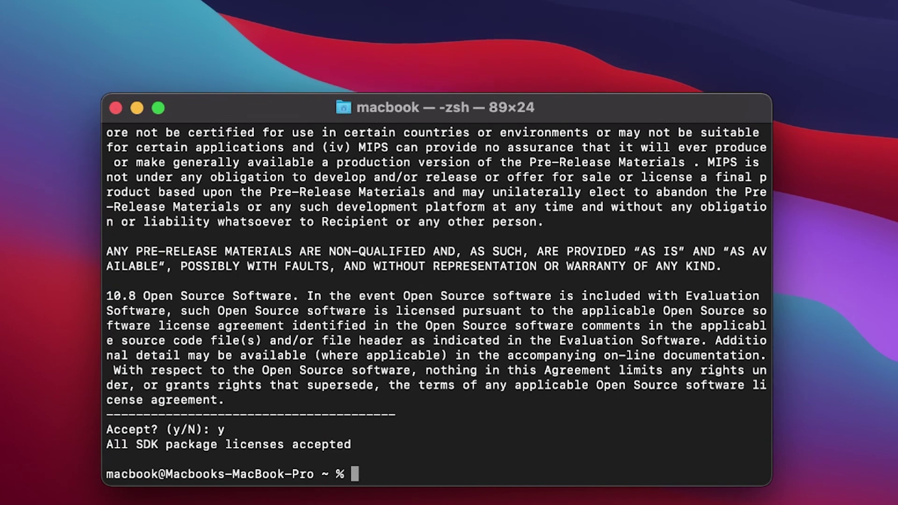
# Rerun plain flutter doctor and highlight the now-passing Android toolchain line
pyautogui.press('Up')
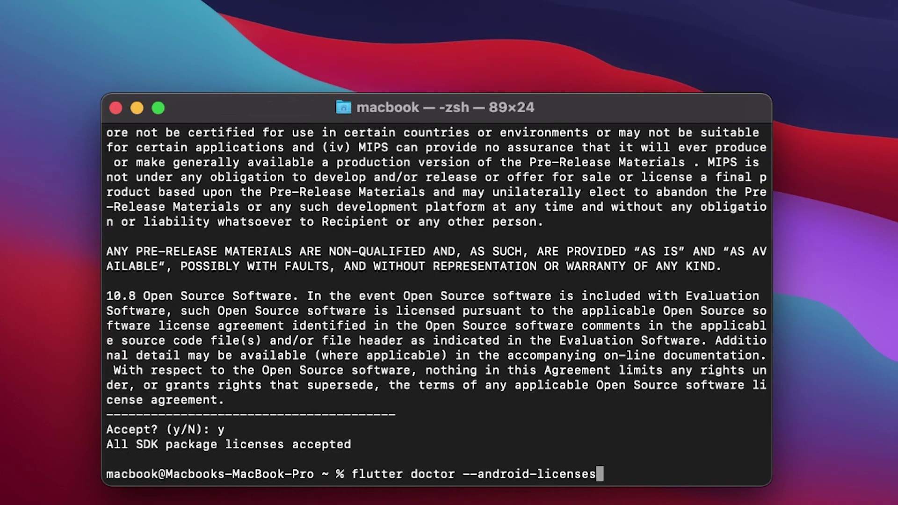
pyautogui.press('Up')
pyautogui.press('Return')
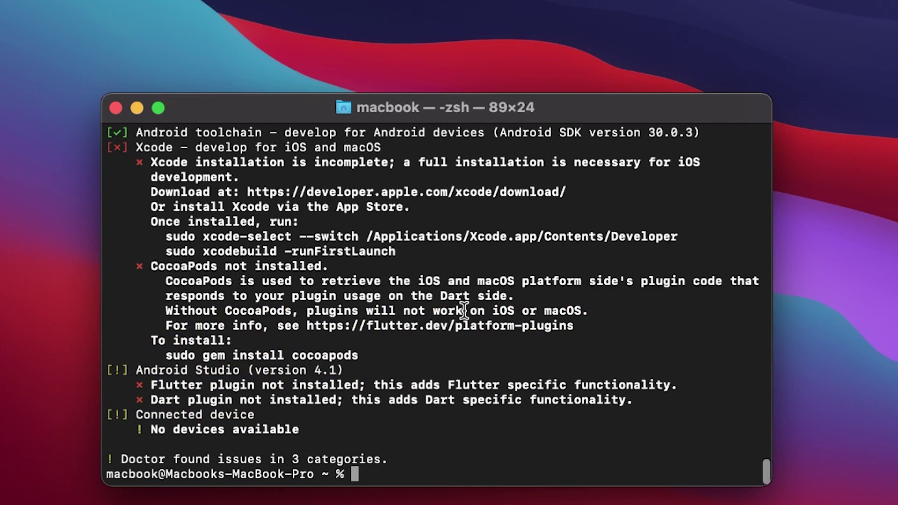
pyautogui.scroll(4, 249, 379)
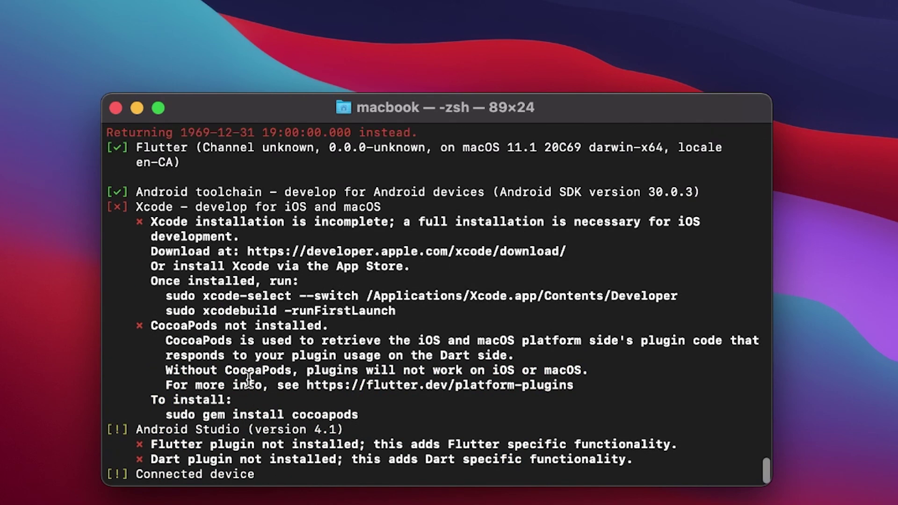
pyautogui.moveTo(133, 191)
pyautogui.mouseDown()
pyautogui.moveTo(338, 212)
pyautogui.moveTo(439, 193)
pyautogui.mouseUp()
pyautogui.scroll(-4, 435, 260)
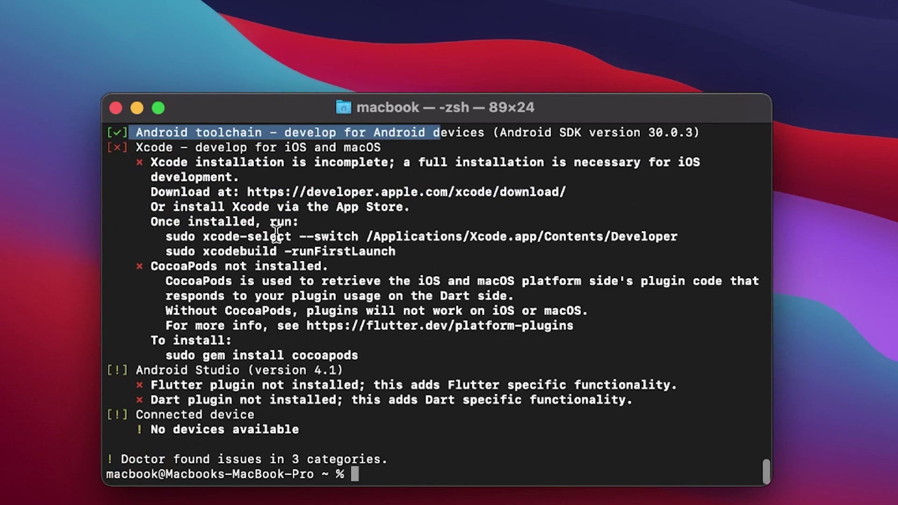